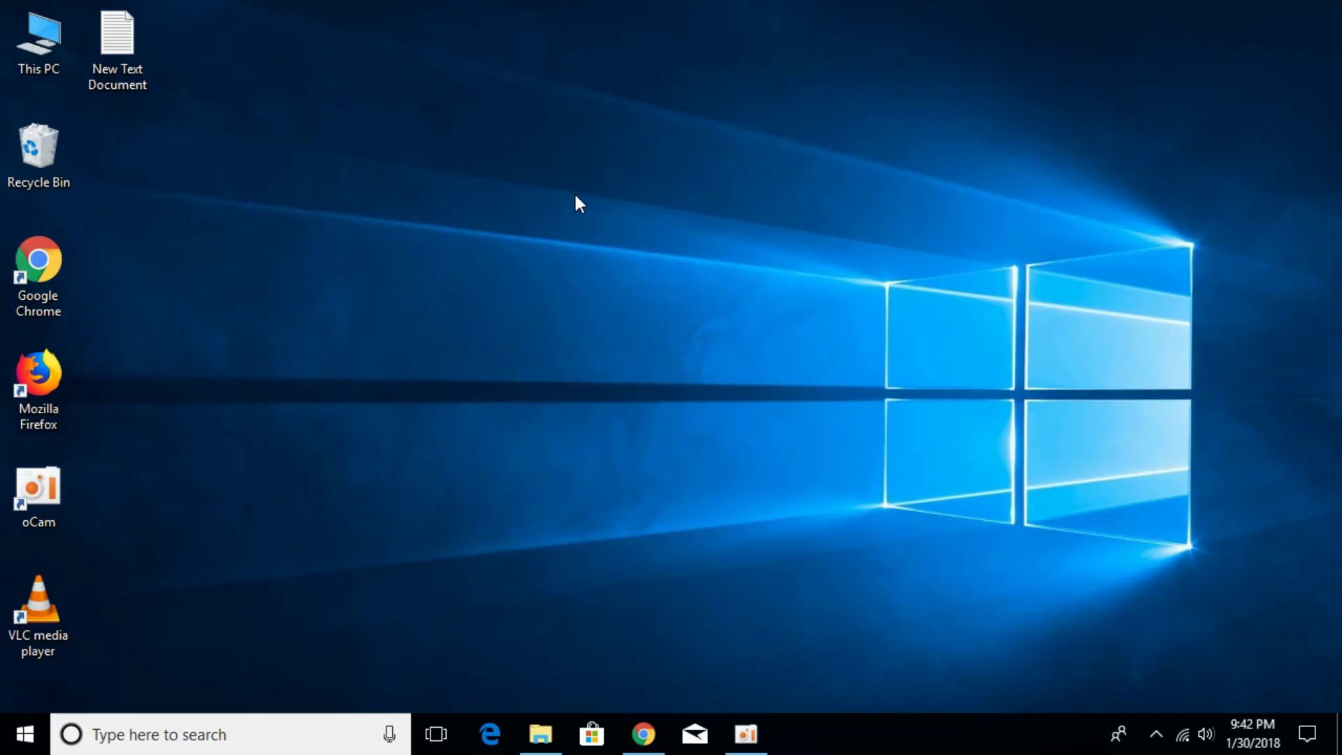
# Open the Start menu to search for Task Manager
pyautogui.click(4, 741)
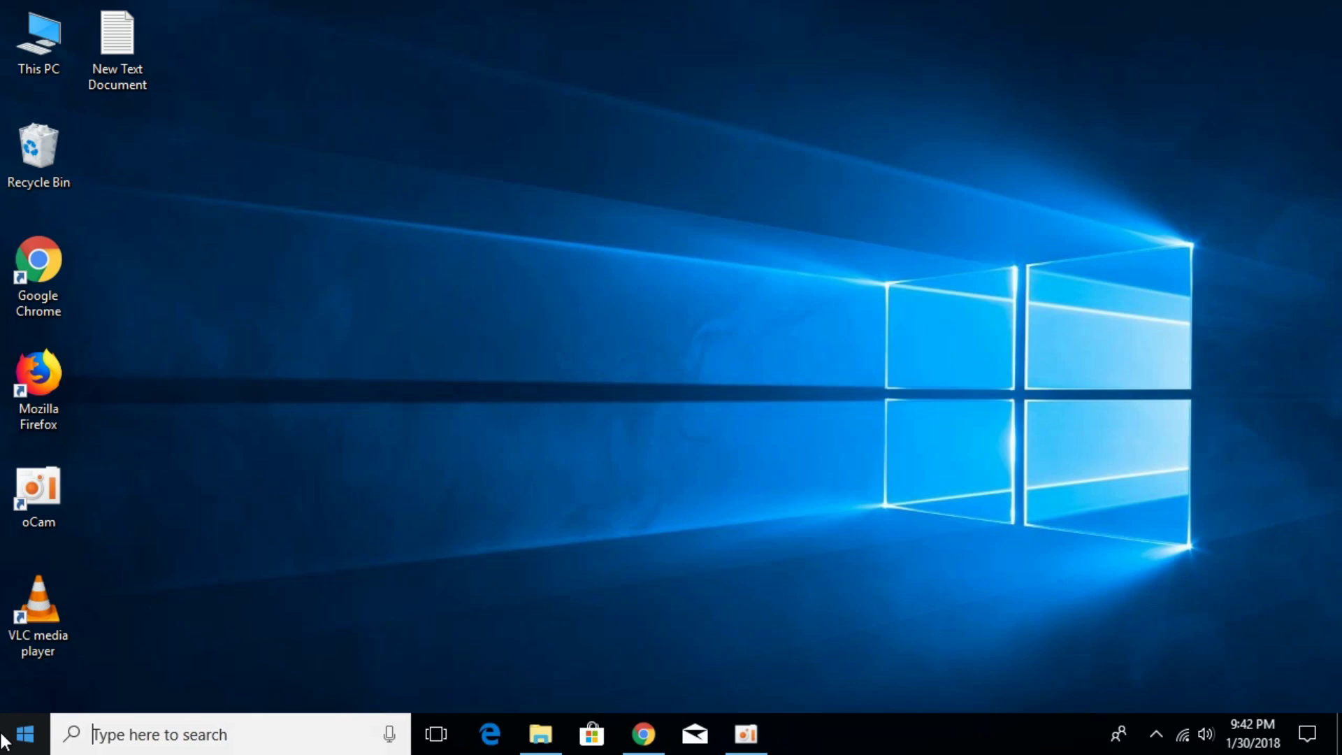
pyautogui.write('t')
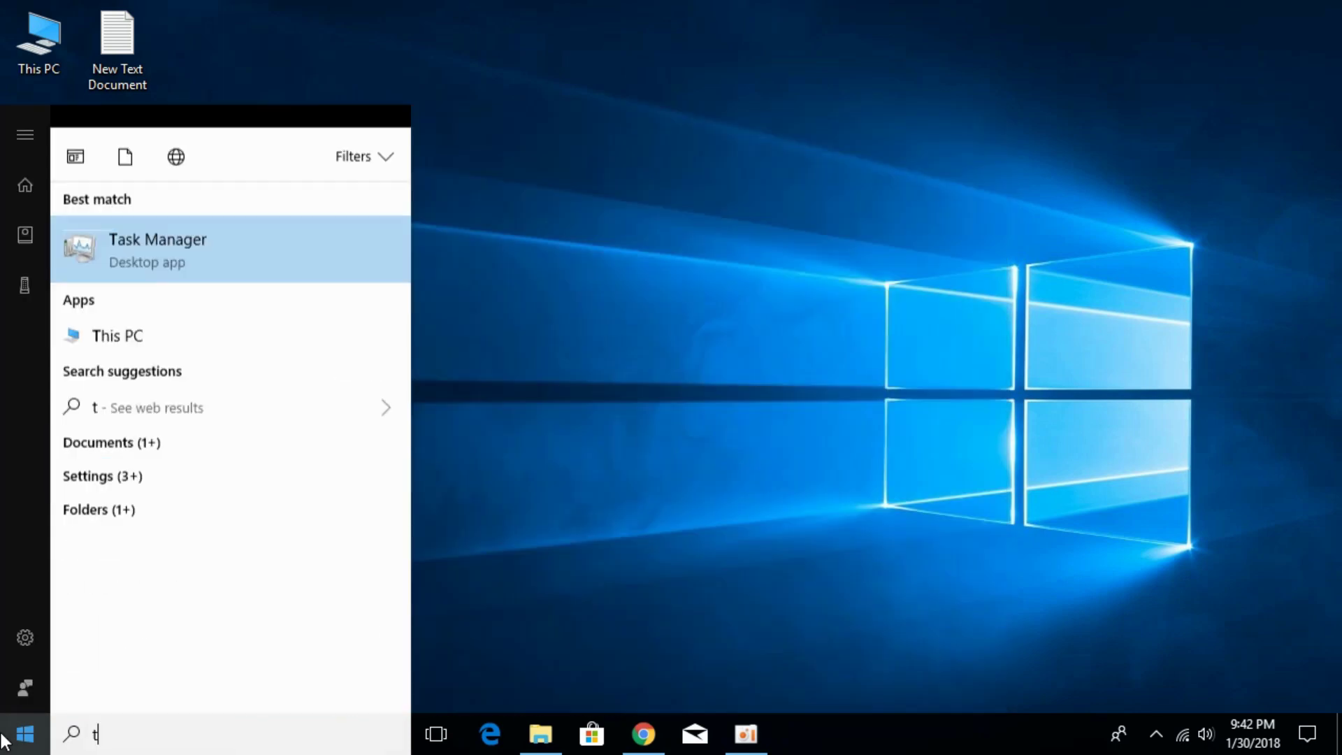
pyautogui.write('ask')
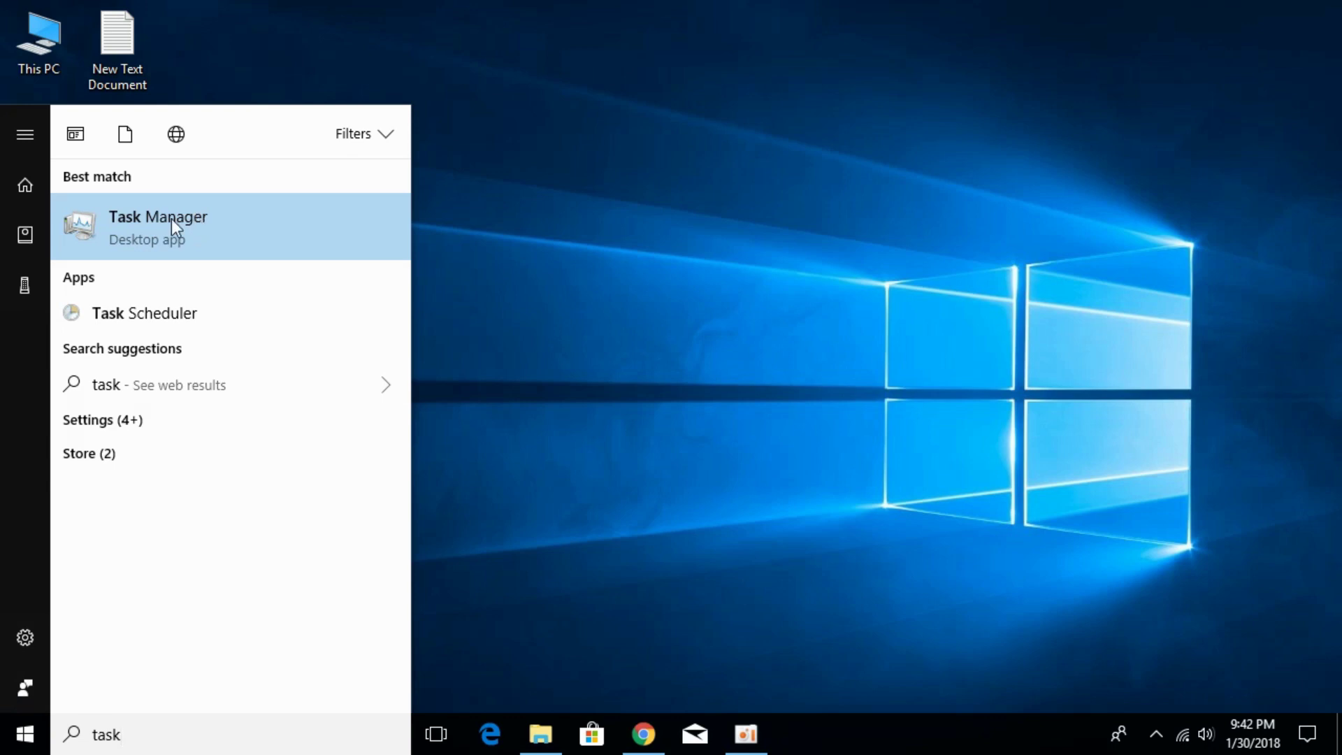
# Launch Task Manager from the search results and show its Services tab
pyautogui.click(221, 226)
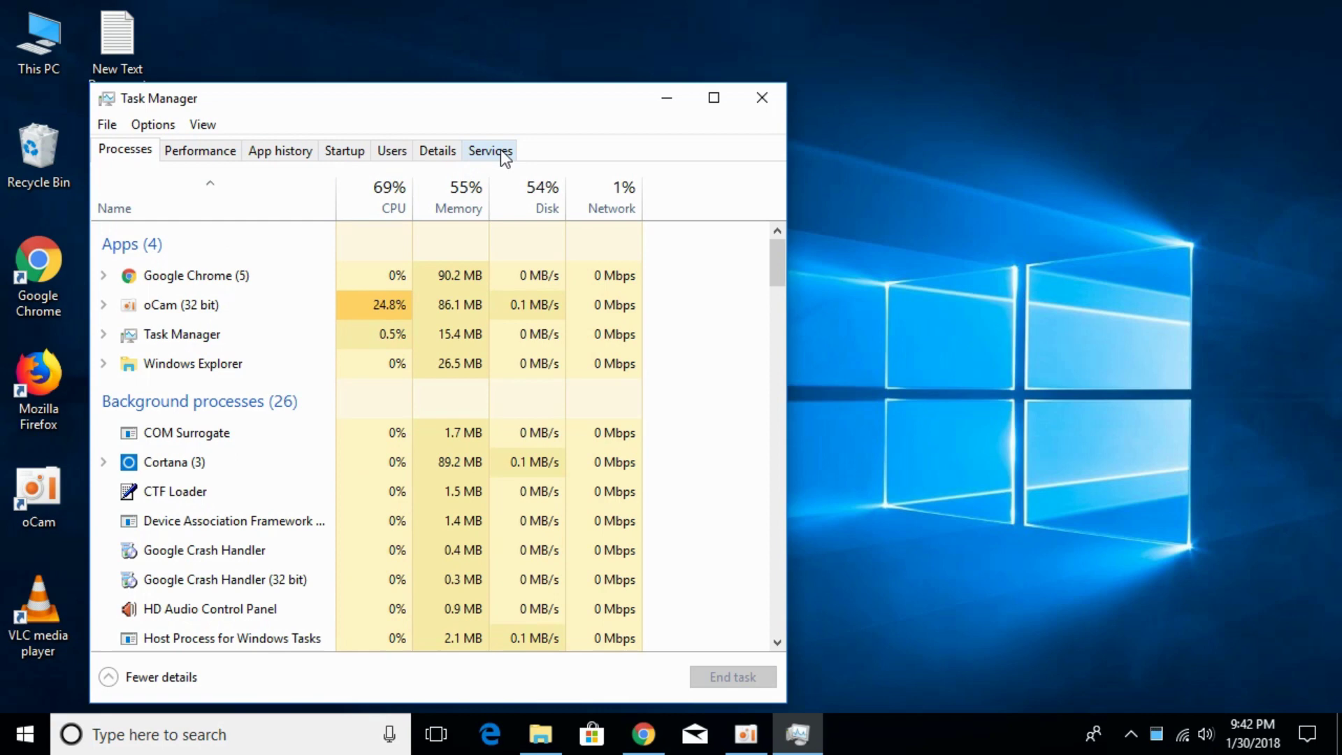
pyautogui.click(501, 151)
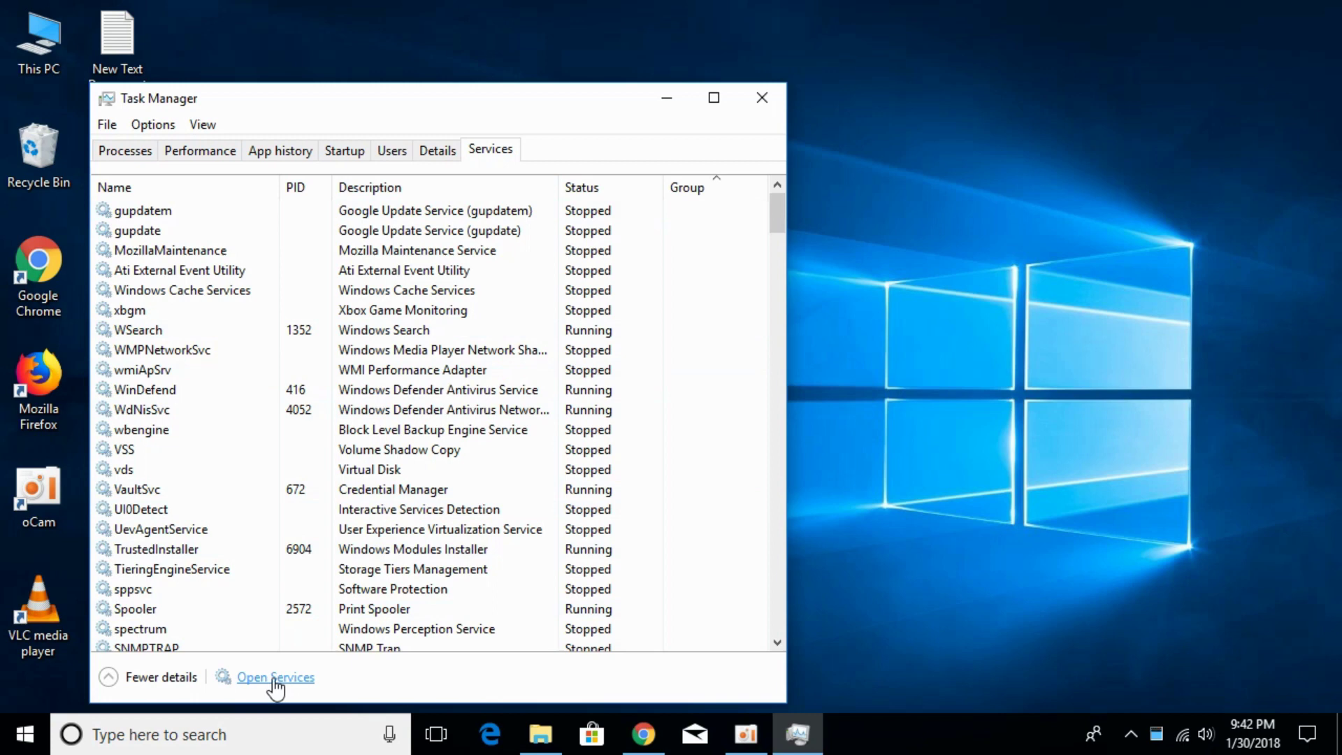
# Open the full Services console from Task Manager's Services tab
pyautogui.click(275, 677)
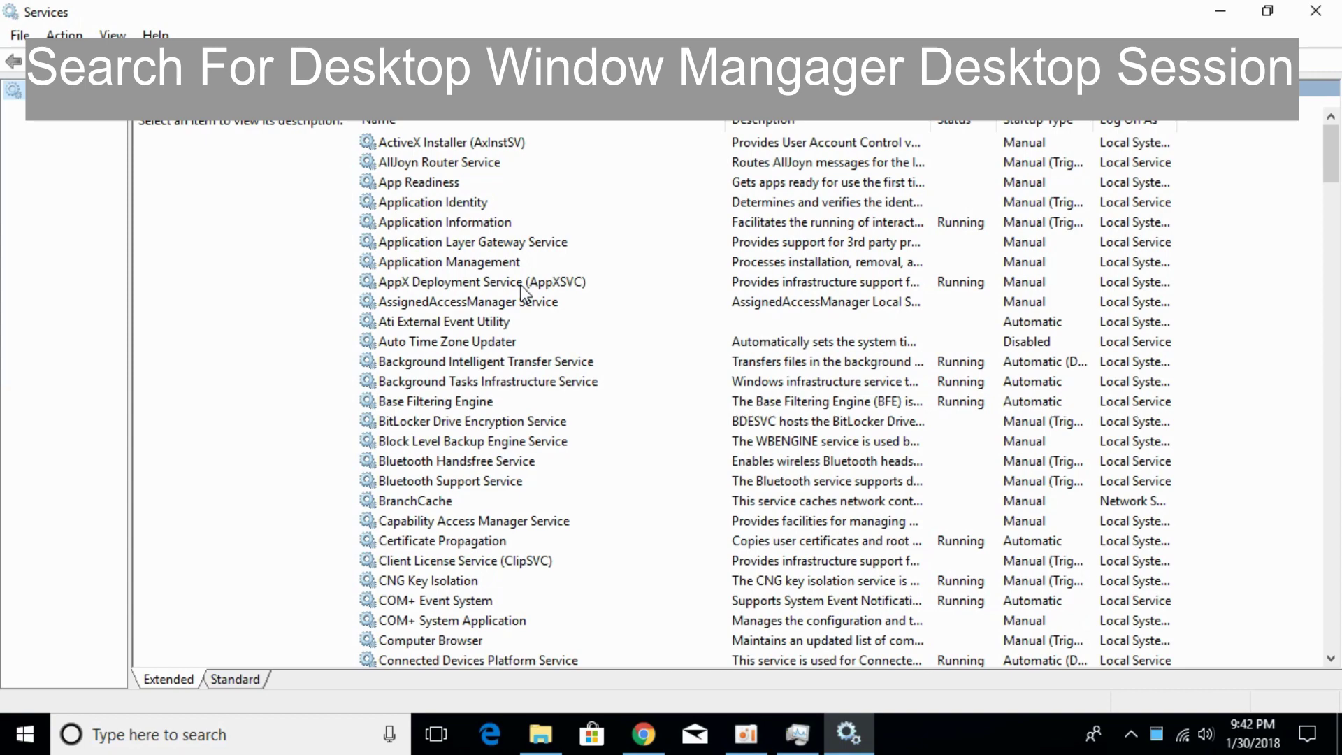
pyautogui.scroll(-2, 521, 291)
pyautogui.scroll(-2, 521, 290)
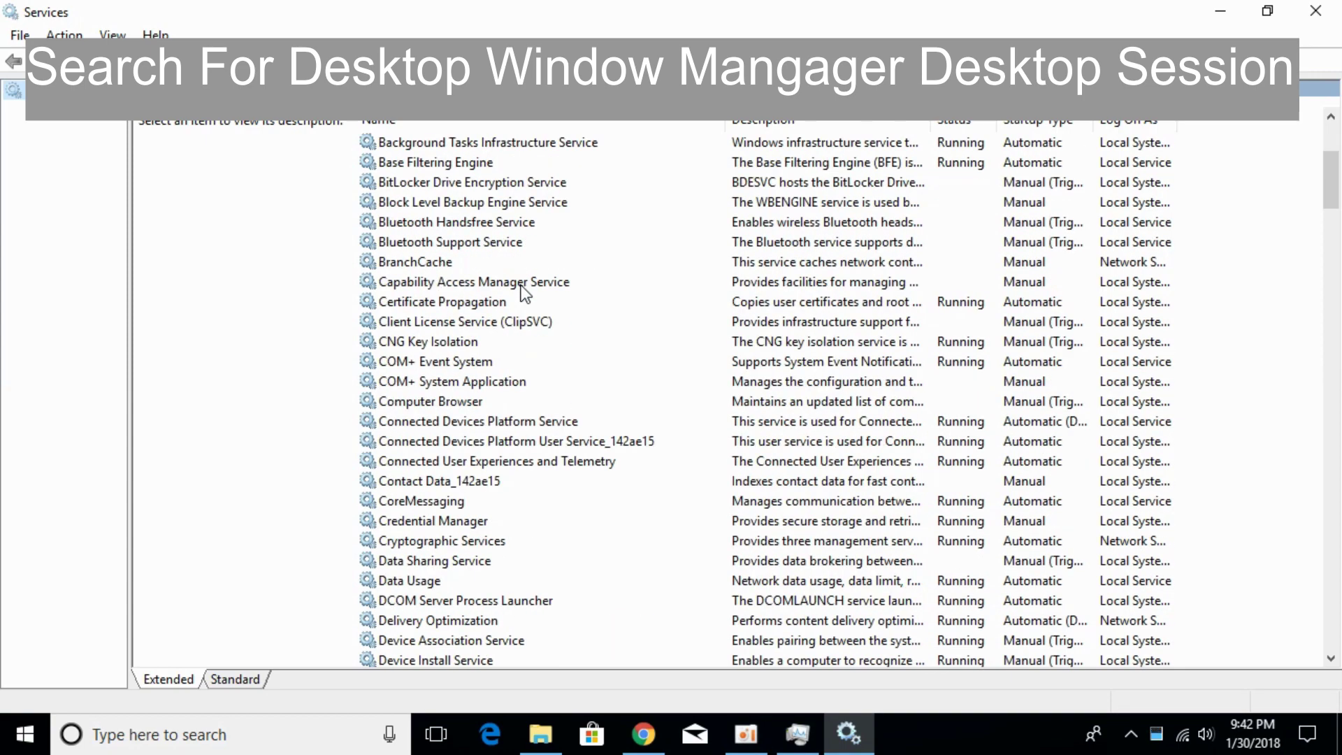
pyautogui.scroll(-2, 521, 291)
pyautogui.scroll(-2, 522, 290)
pyautogui.scroll(-1, 522, 290)
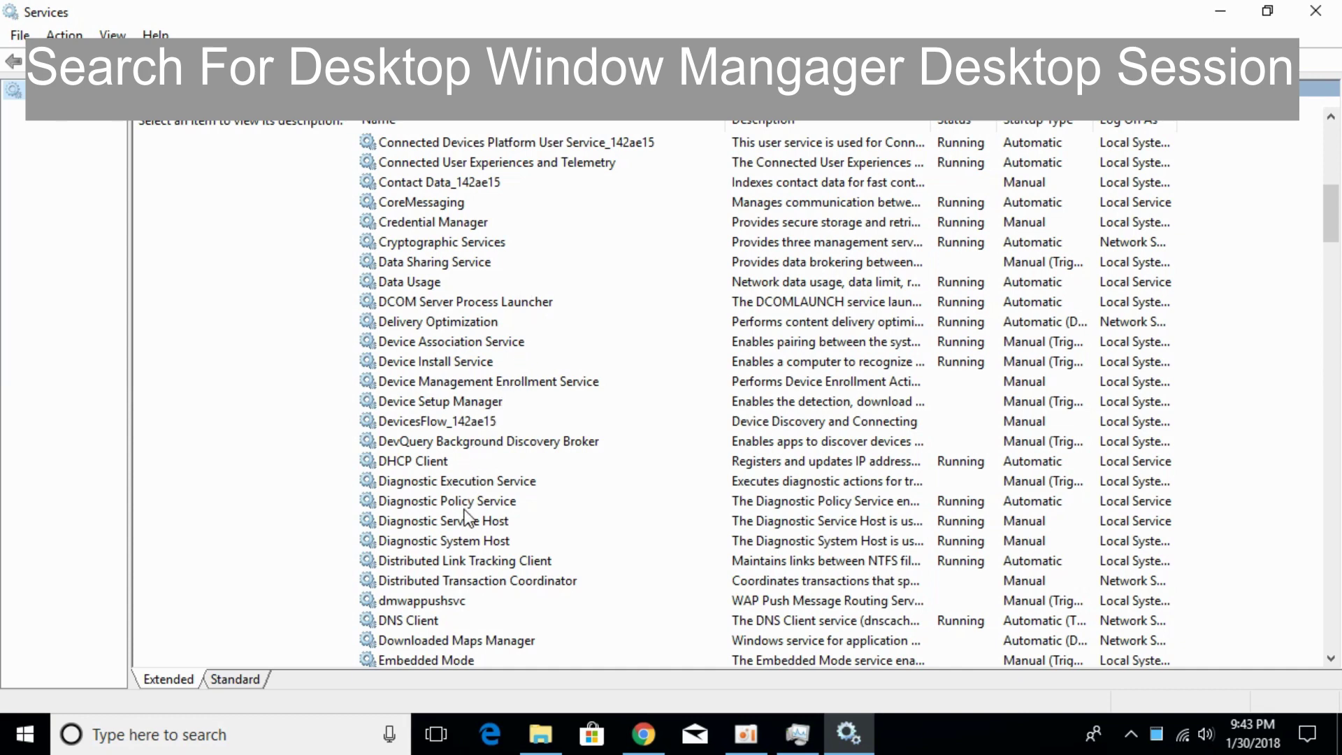
pyautogui.scroll(-2, 467, 522)
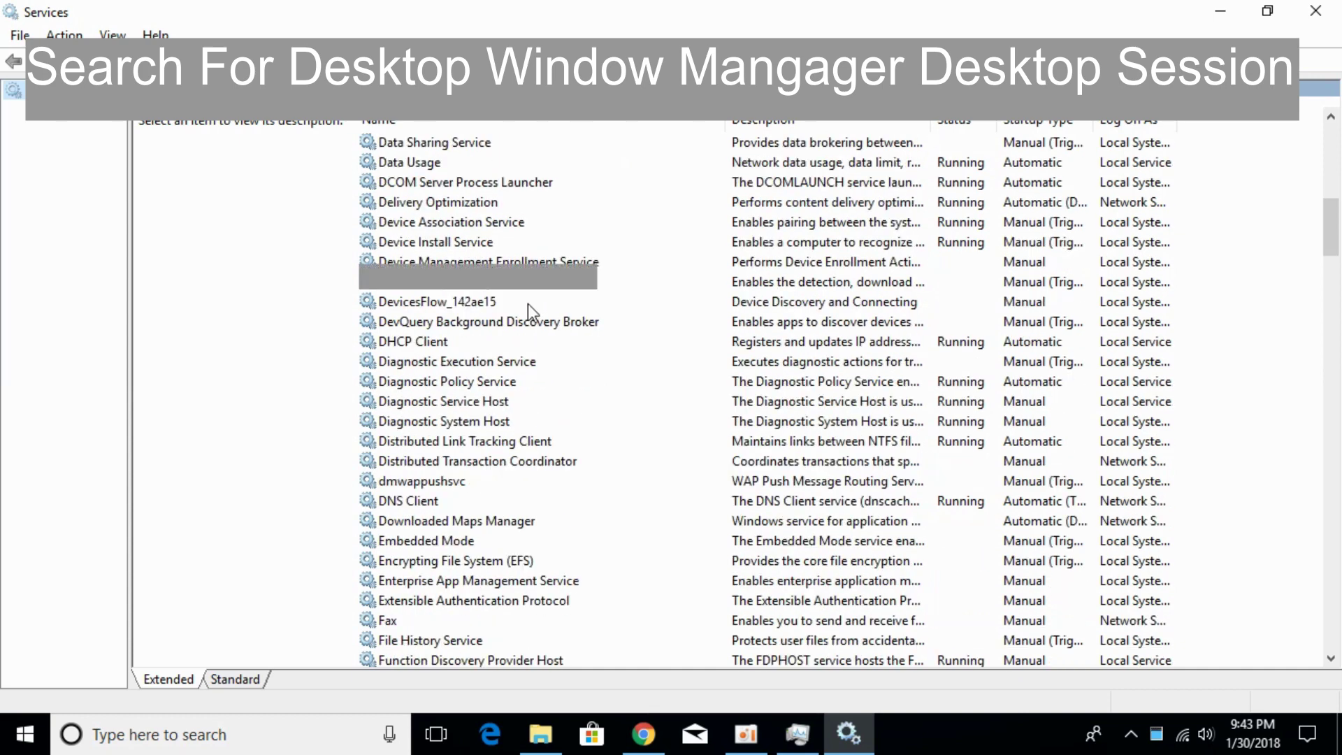
# Make Device Setup Manager's startup type Disabled in its Properties, applying and confirming
pyautogui.click(455, 286)
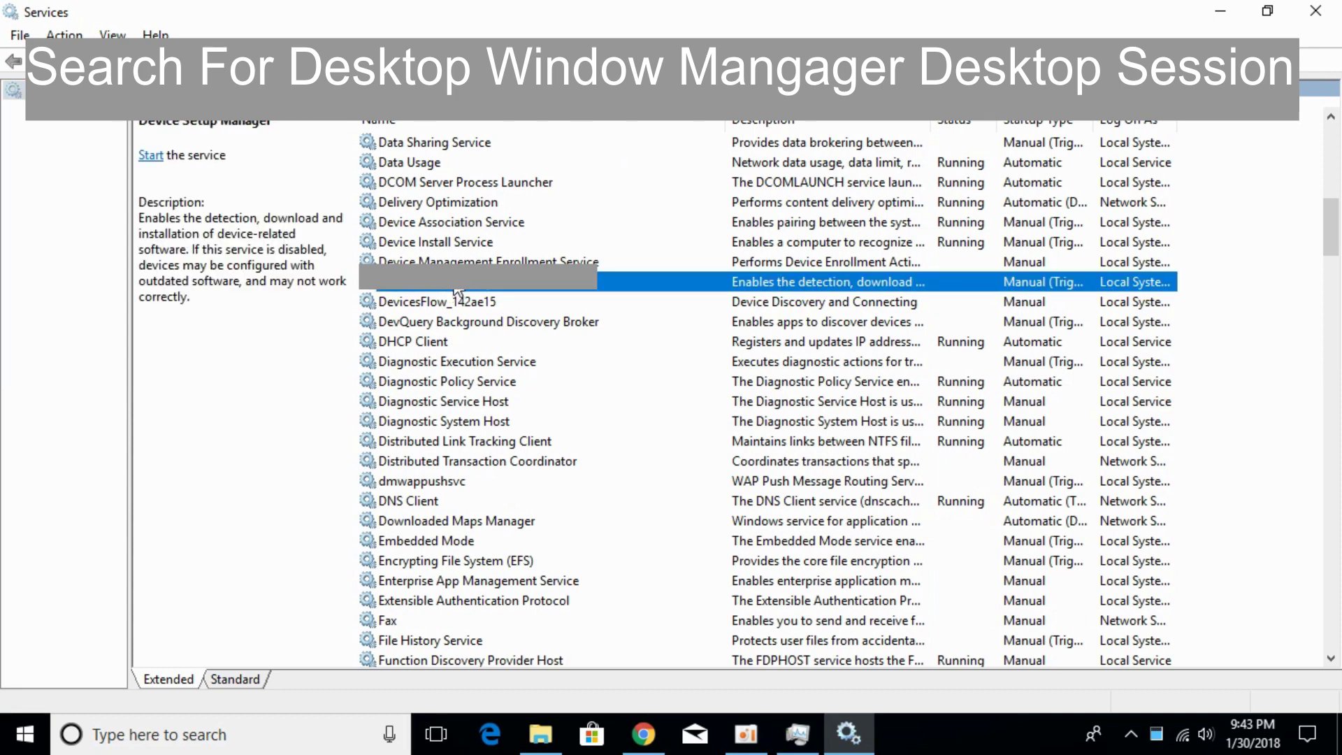
pyautogui.rightClick(456, 292)
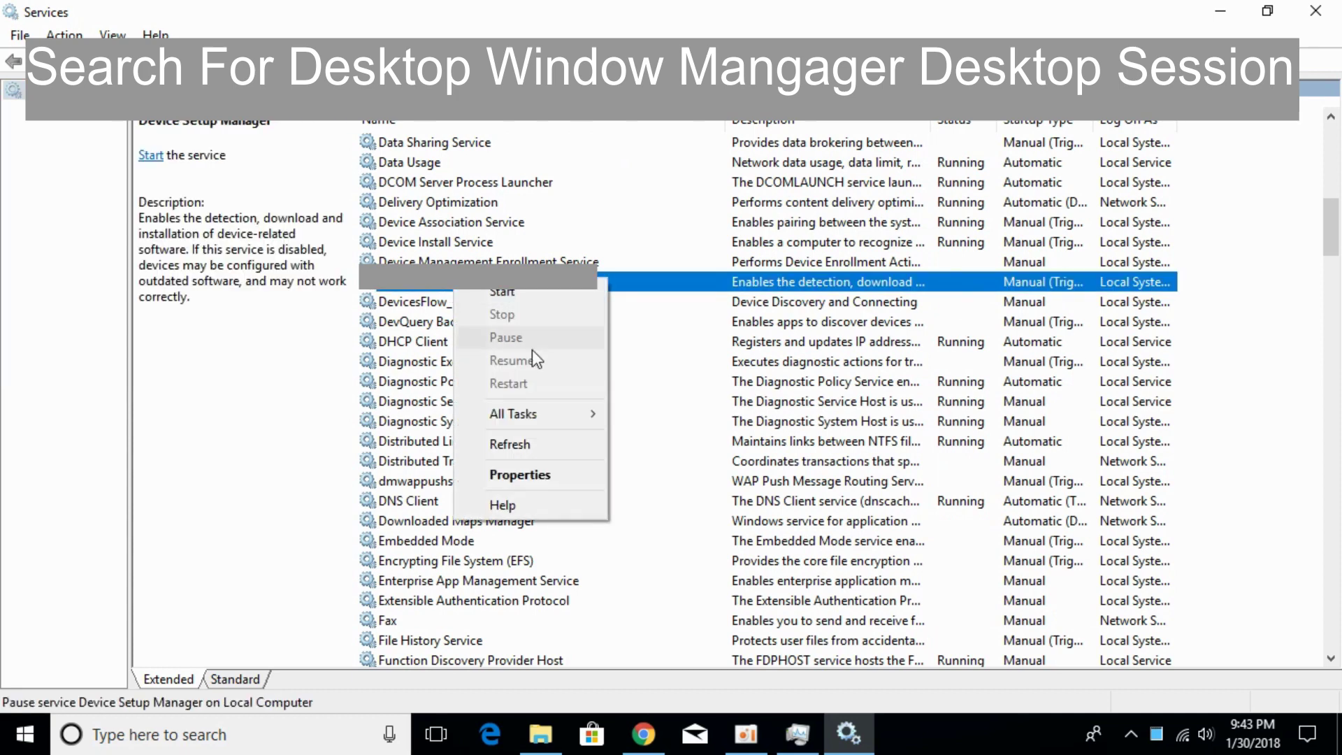
pyautogui.click(546, 468)
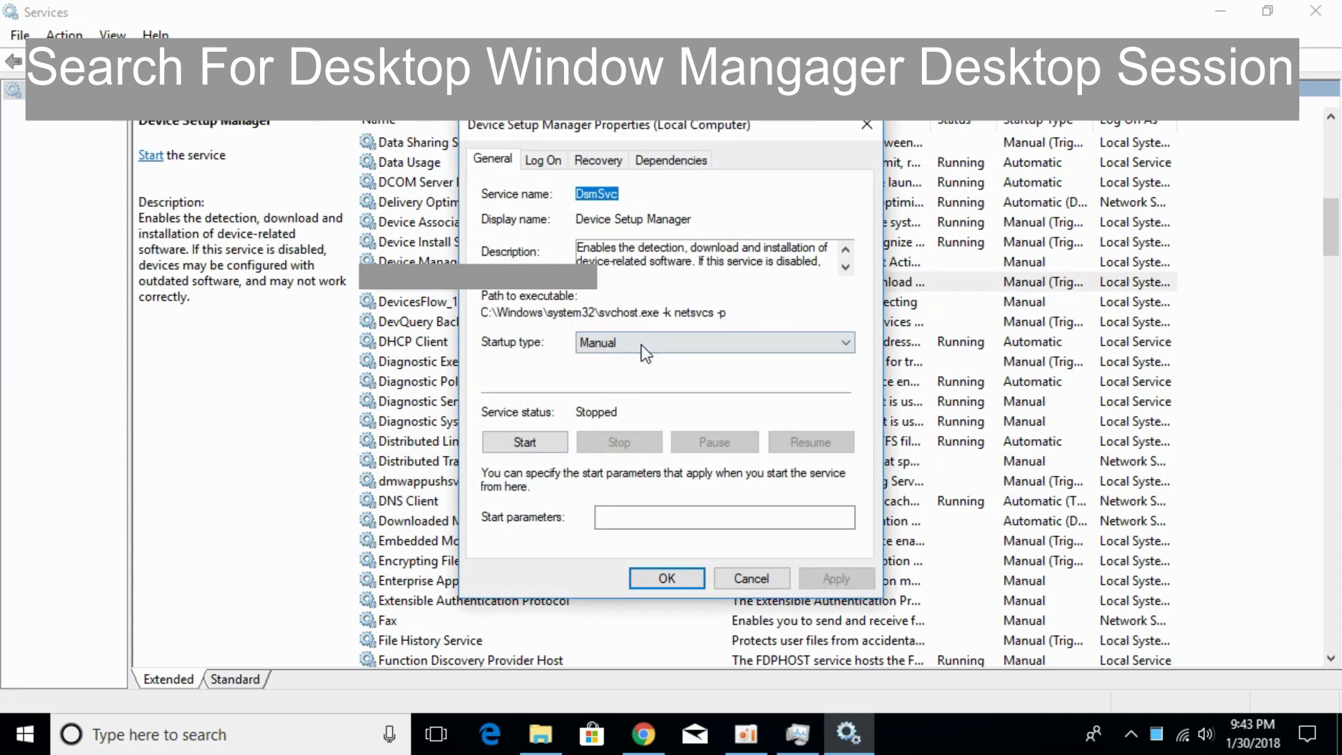
pyautogui.click(641, 345)
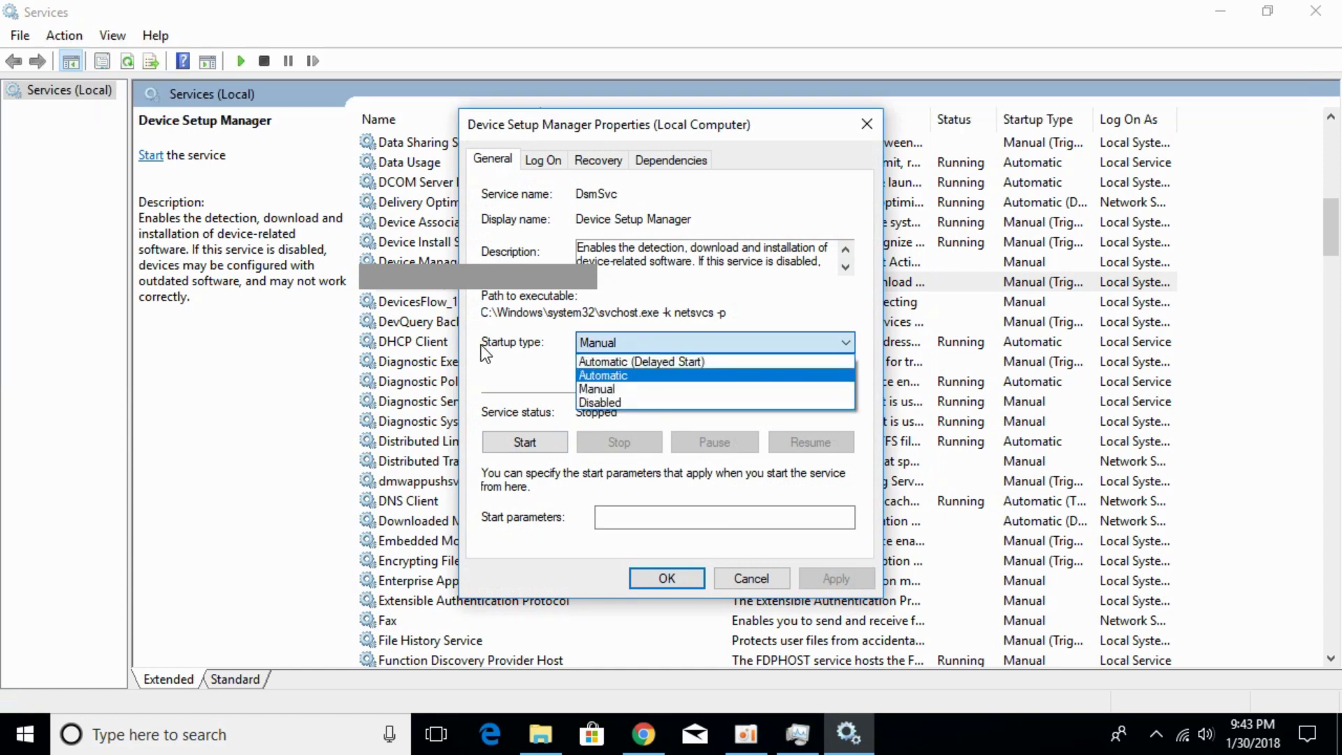
pyautogui.click(637, 400)
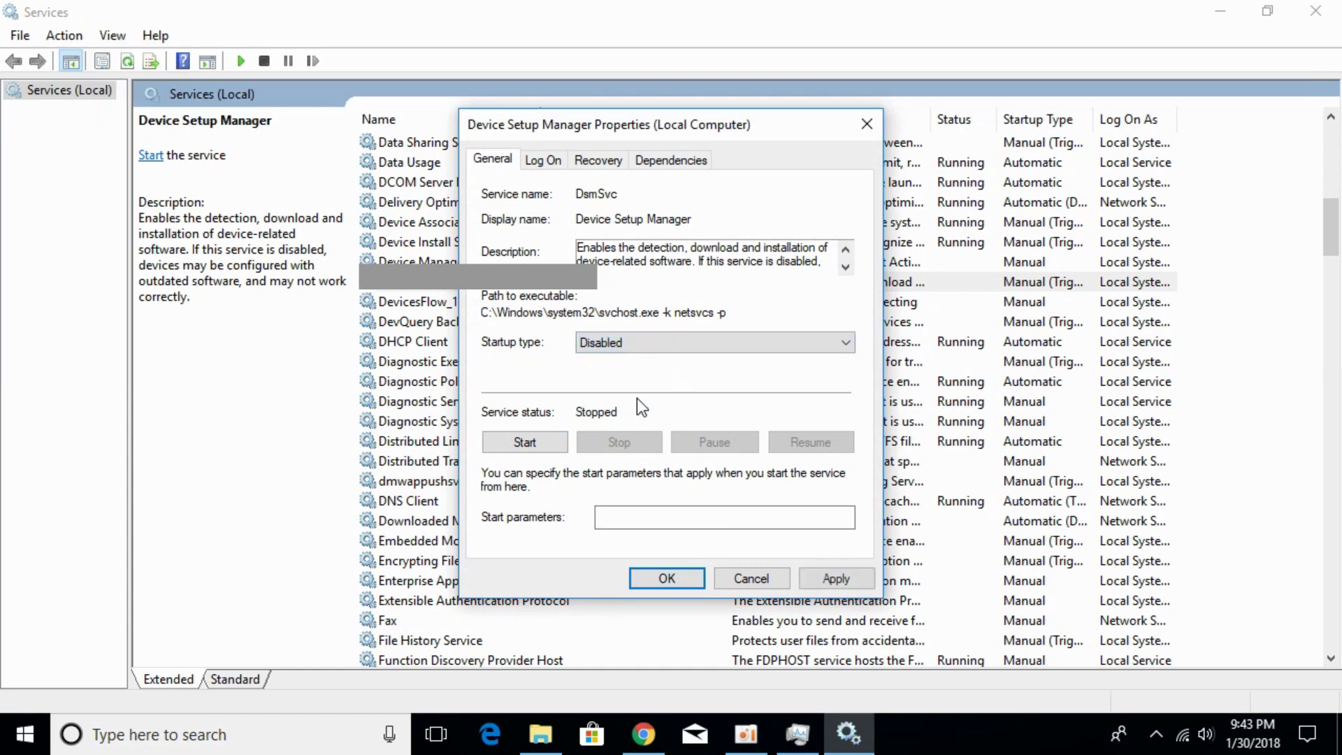
pyautogui.click(838, 579)
pyautogui.click(681, 584)
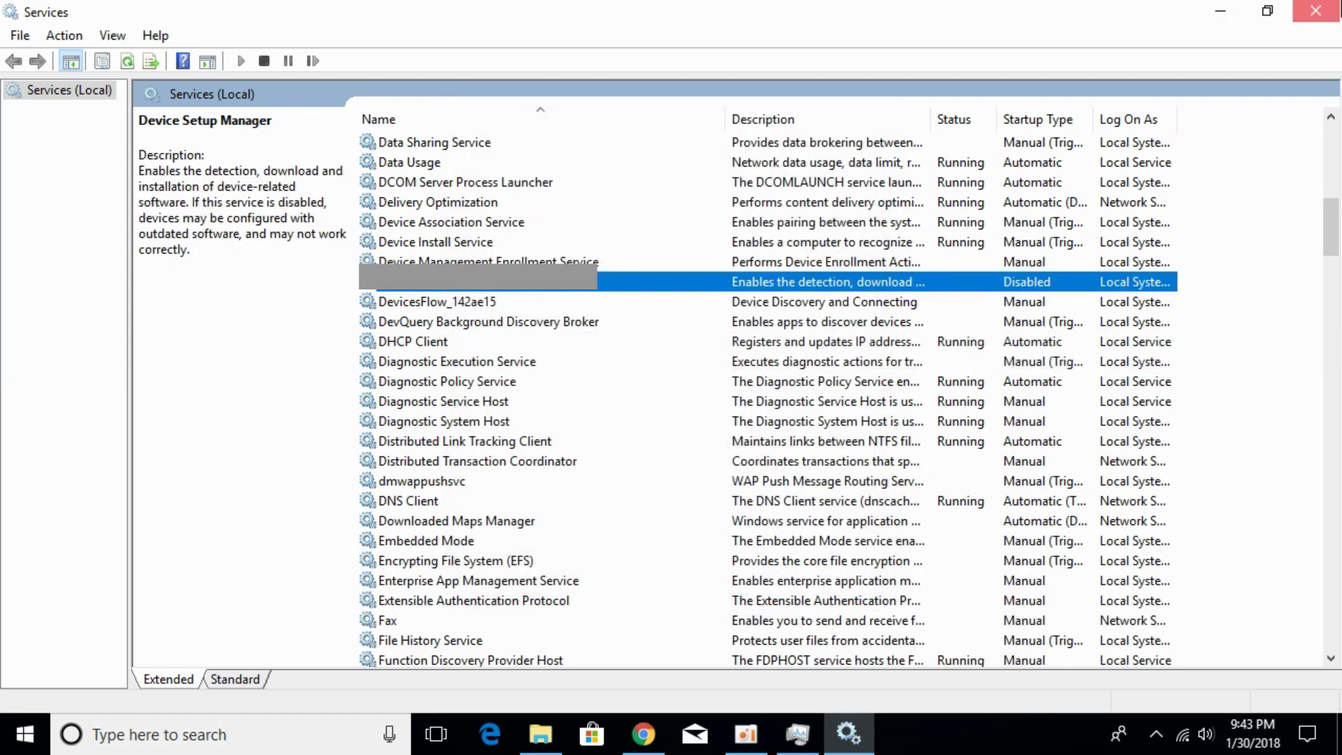
# Close the Services window, then Task Manager, to leave an empty desktop
pyautogui.click(1315, 10)
pyautogui.click(760, 100)
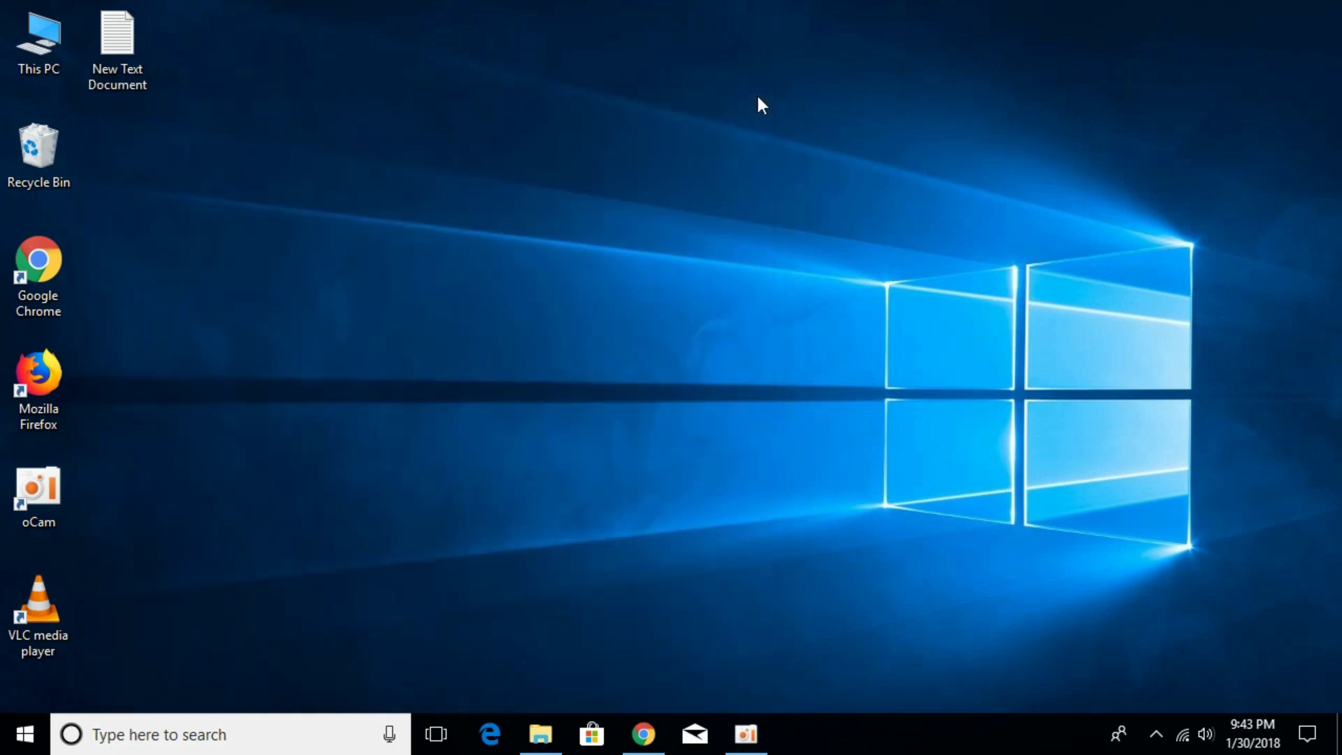